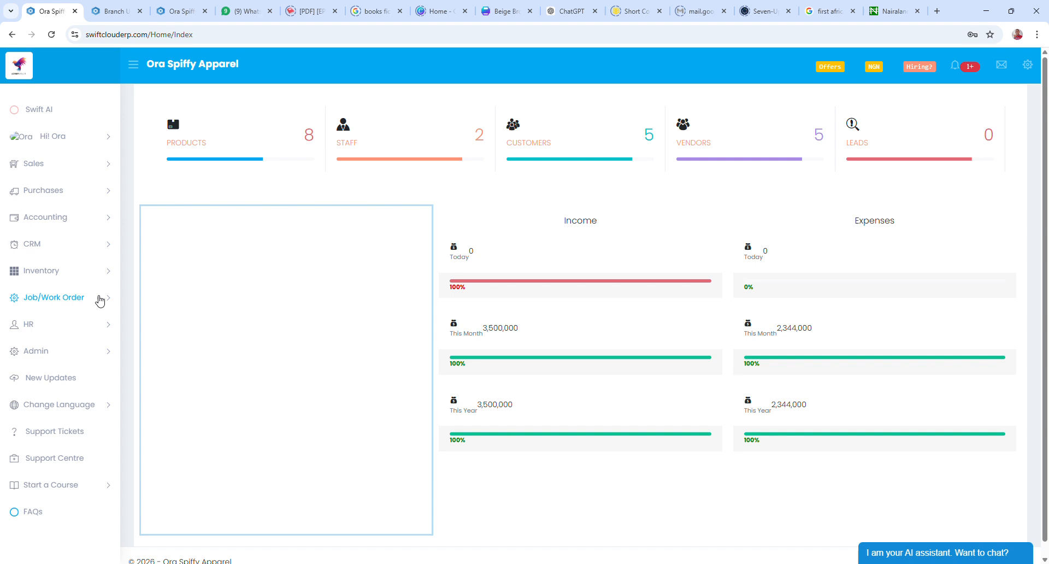
Open Customer Job Orders under Job/Work Order, listing the three existing orders
left_click(78, 305)
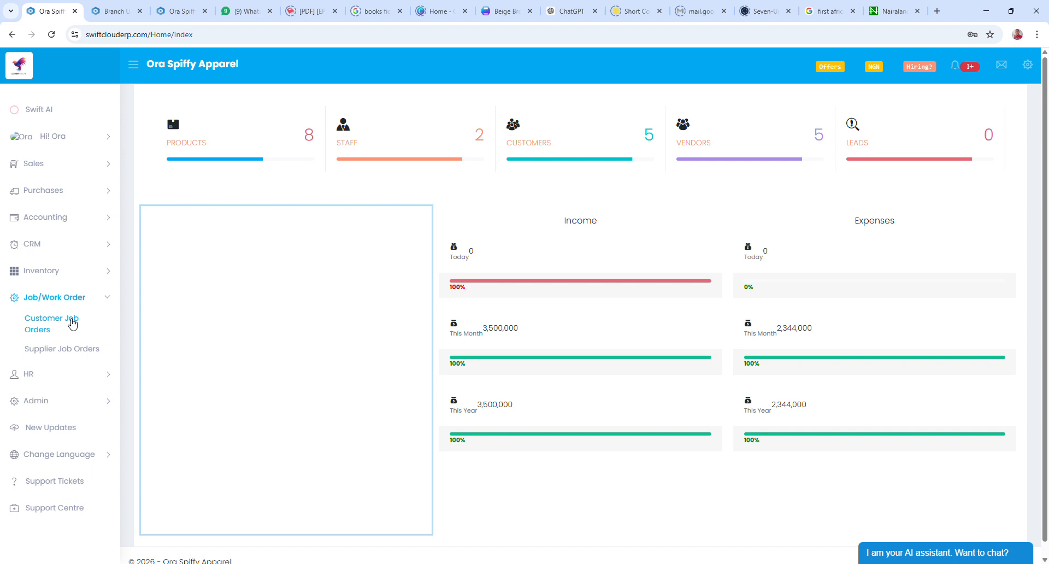
left_click(72, 323)
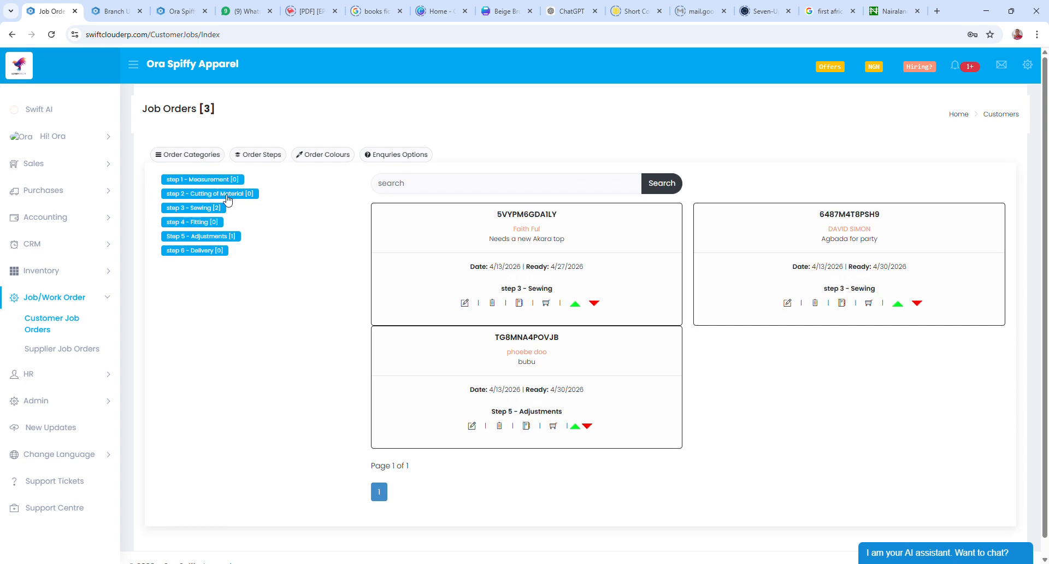
Create a customer job category named Kids, then return to the Job Orders list
left_click(196, 157)
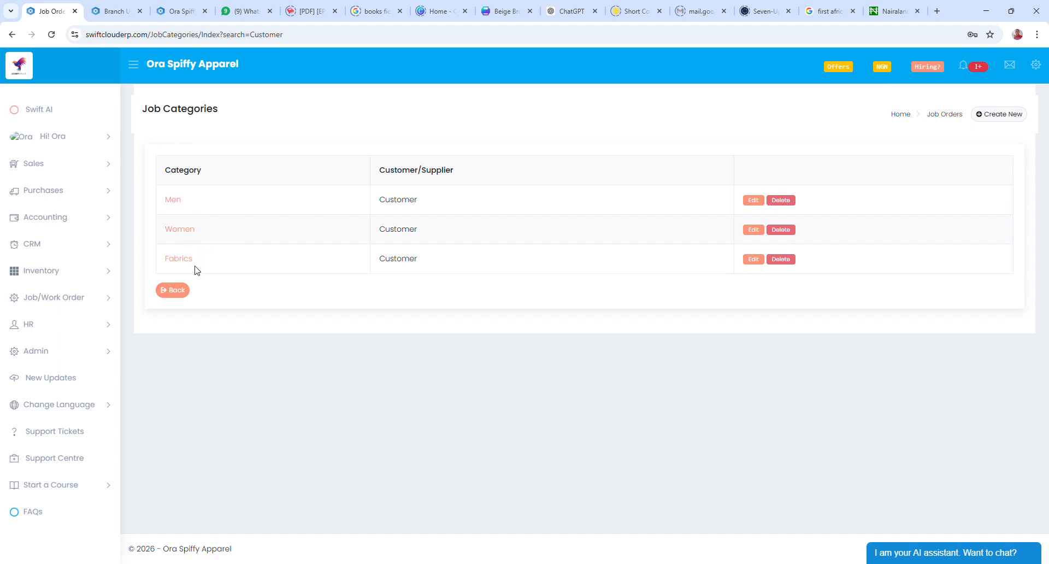
left_click(999, 117)
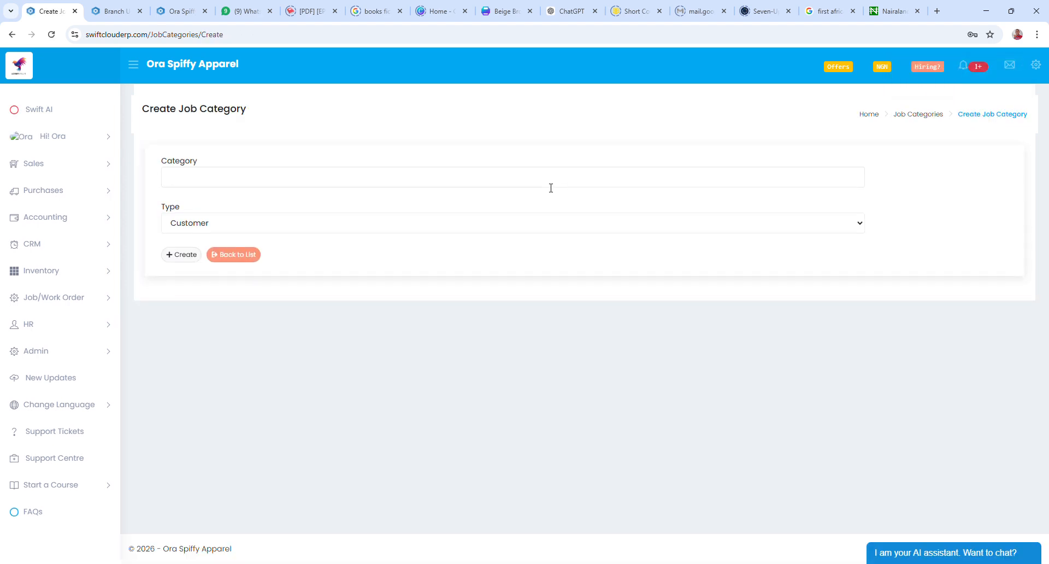
type("Kids")
left_click(182, 257)
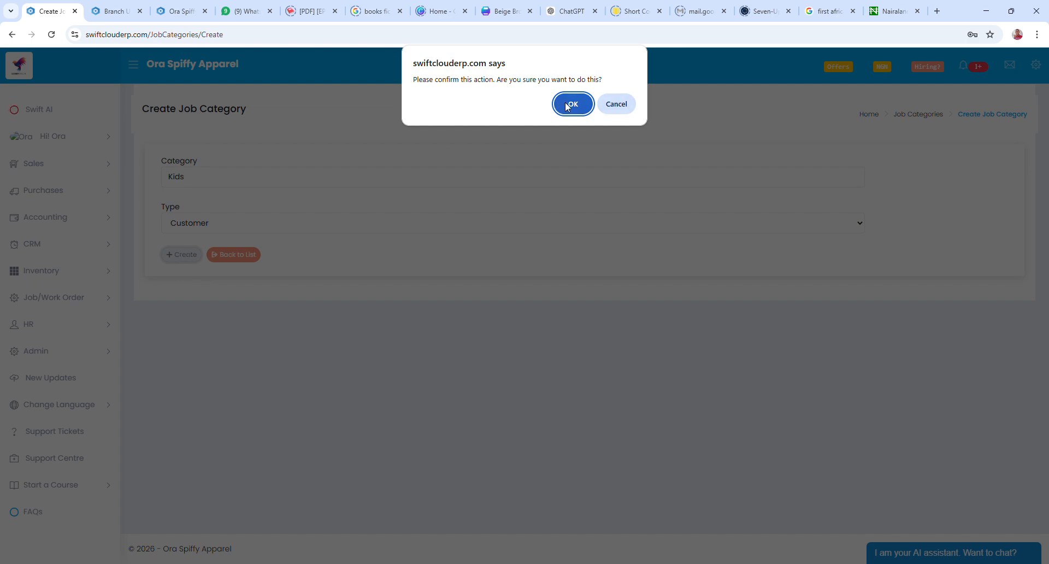
left_click(574, 110)
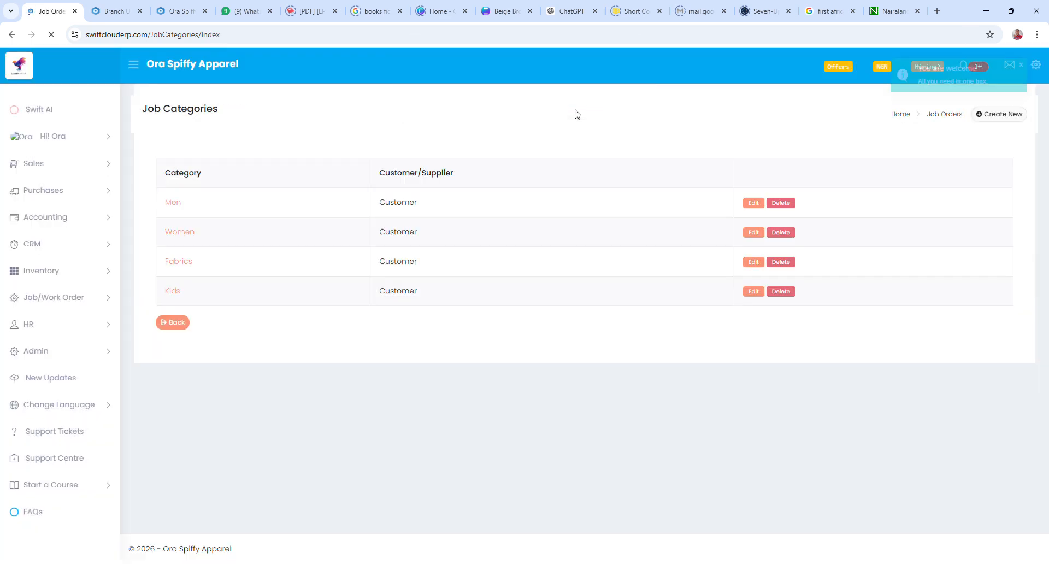
left_click(944, 116)
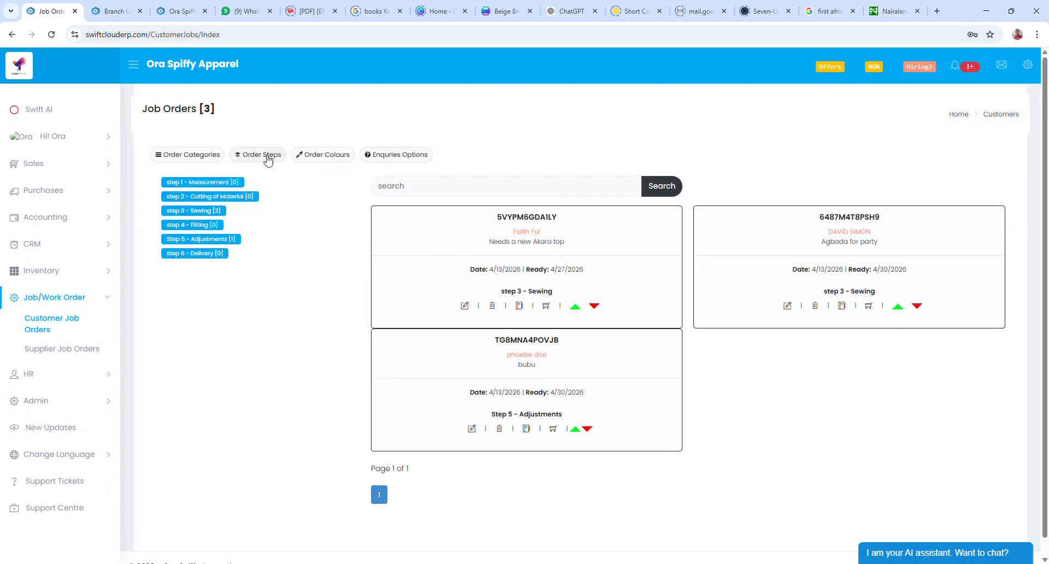
left_click(265, 157)
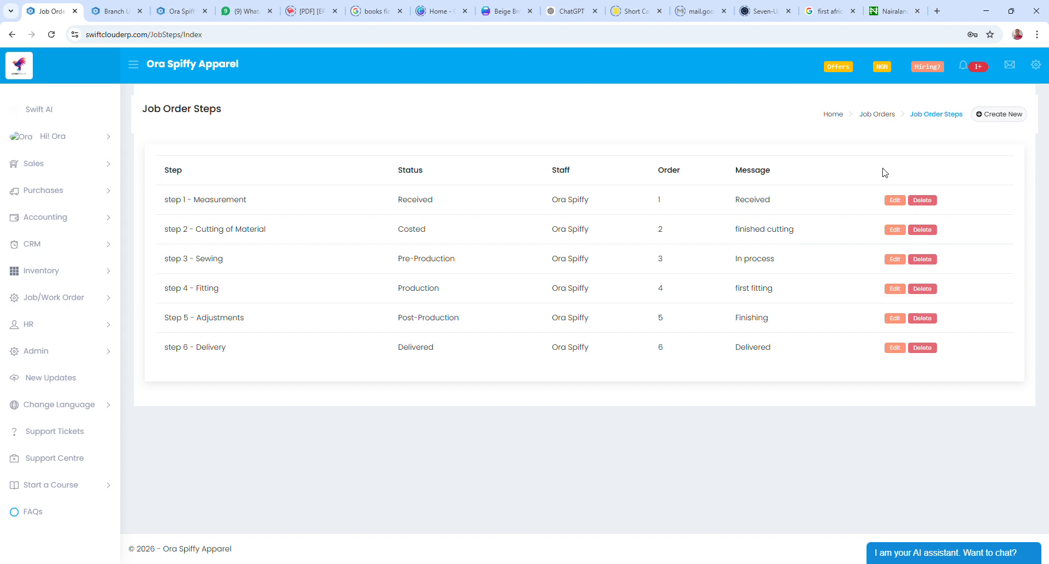
left_click(885, 116)
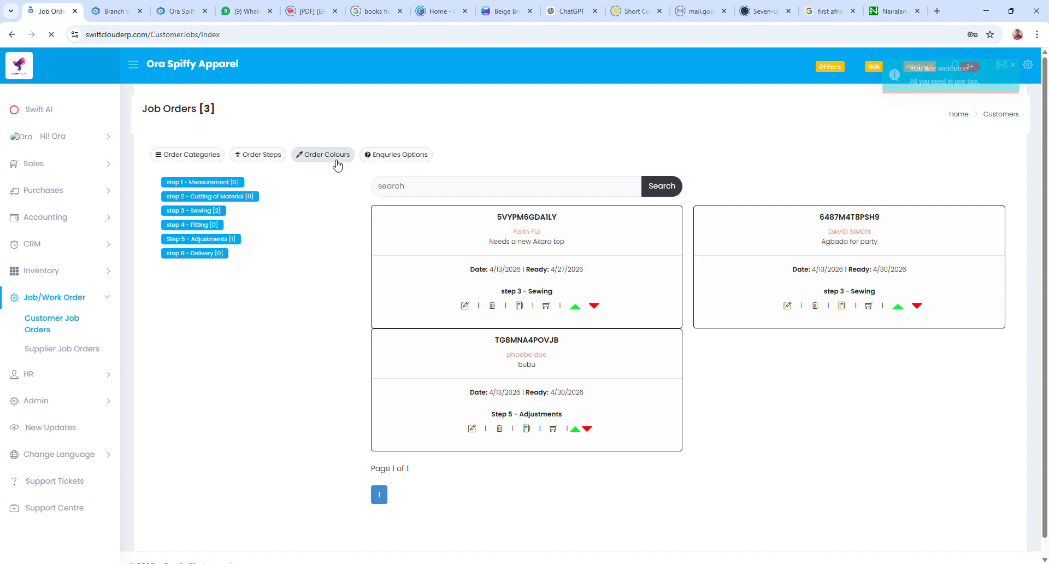
left_click(337, 162)
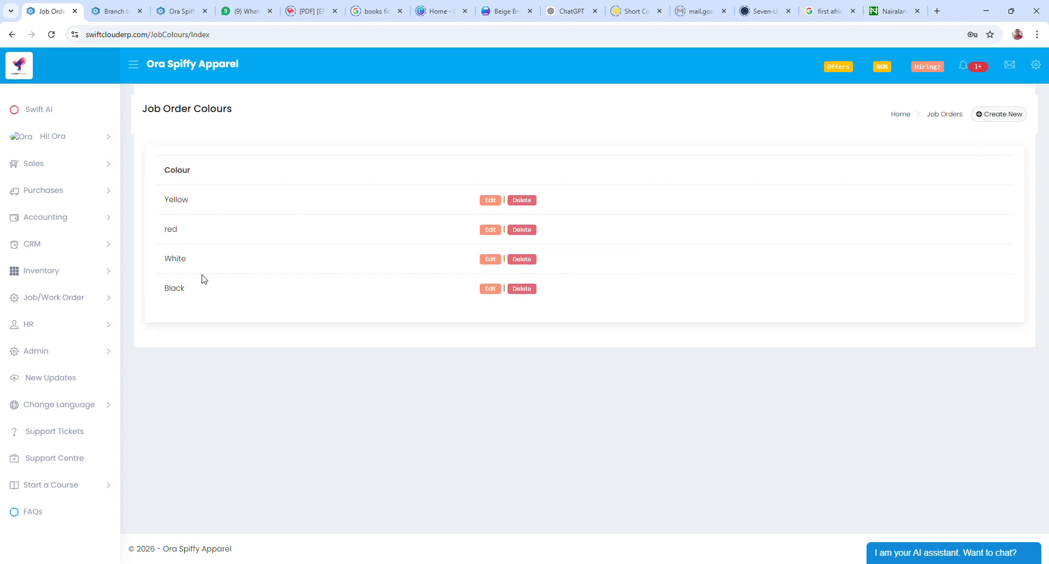
left_click(953, 115)
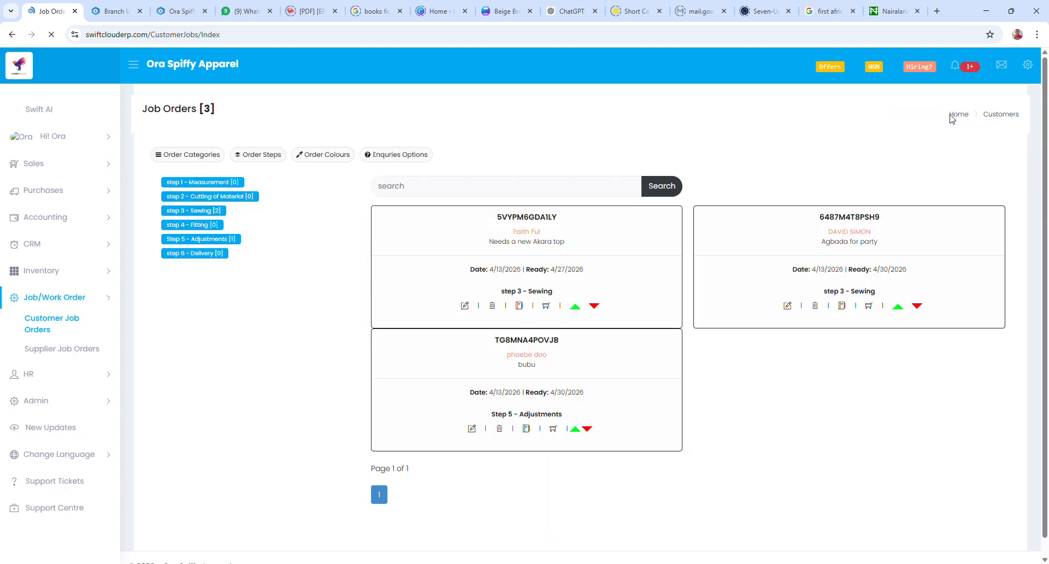
Check Enquiry Options, then go back via Job Orders to the five-customer Customers list
left_click(411, 159)
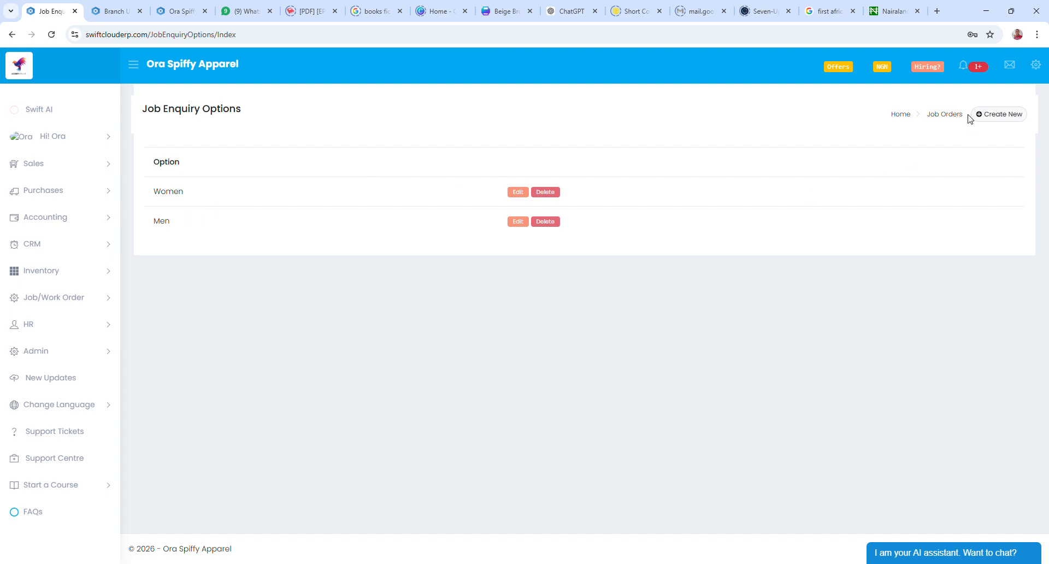
left_click(951, 115)
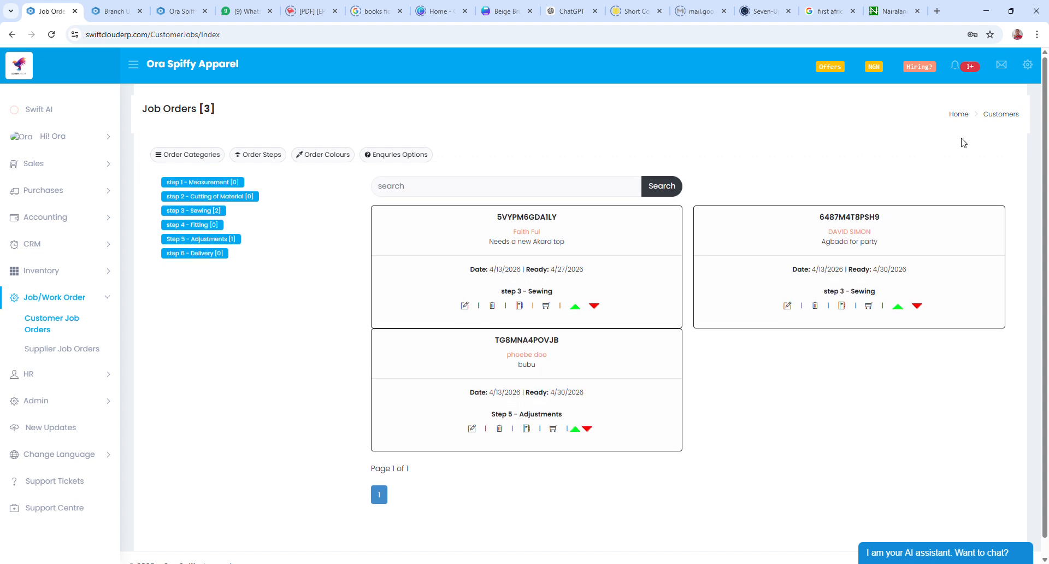
left_click(1006, 115)
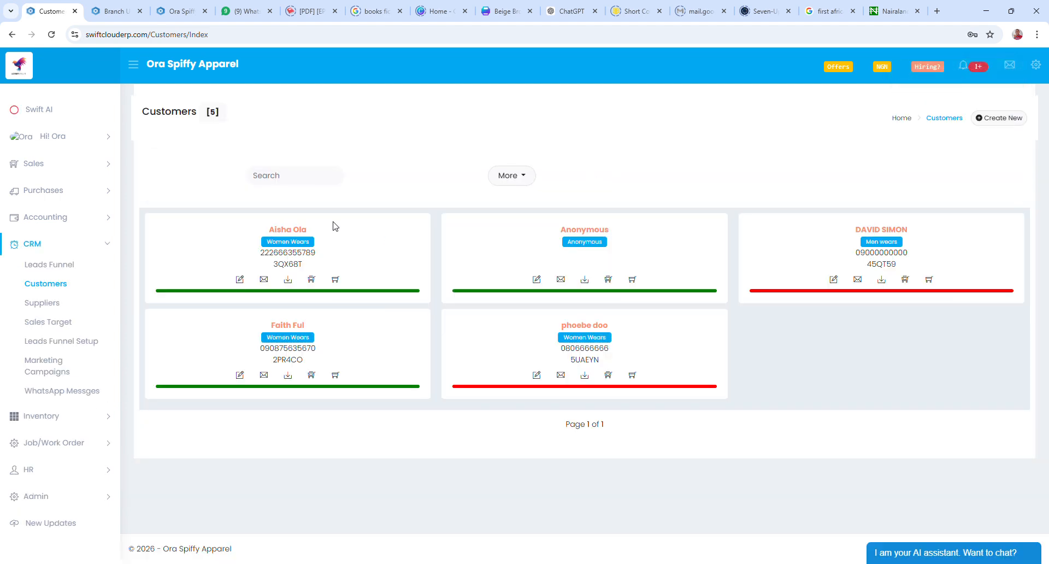
Open the first customer's record and show its empty Job Orders tab
left_click(305, 235)
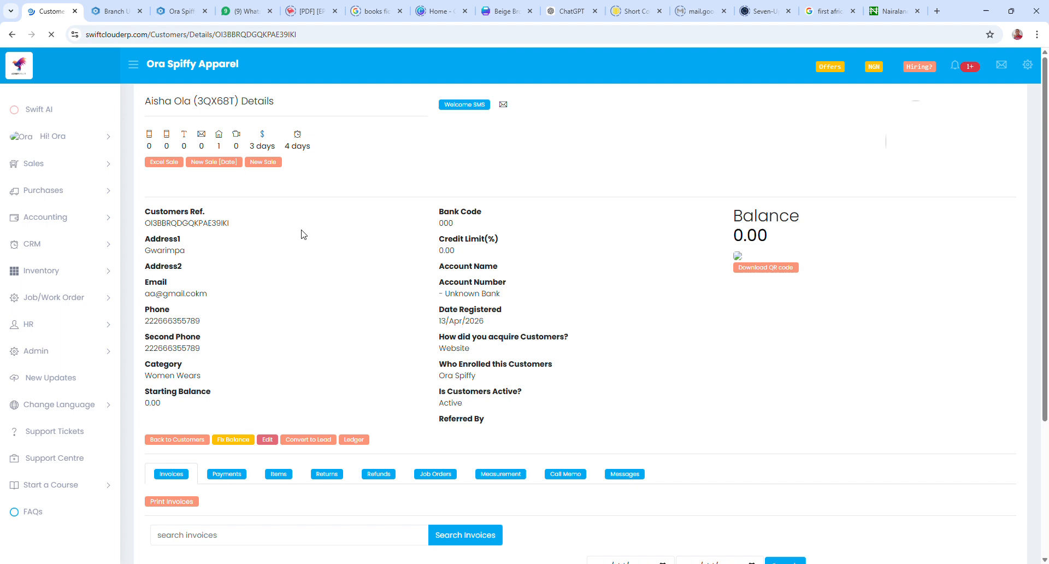
scroll(336, 281, "down", 2)
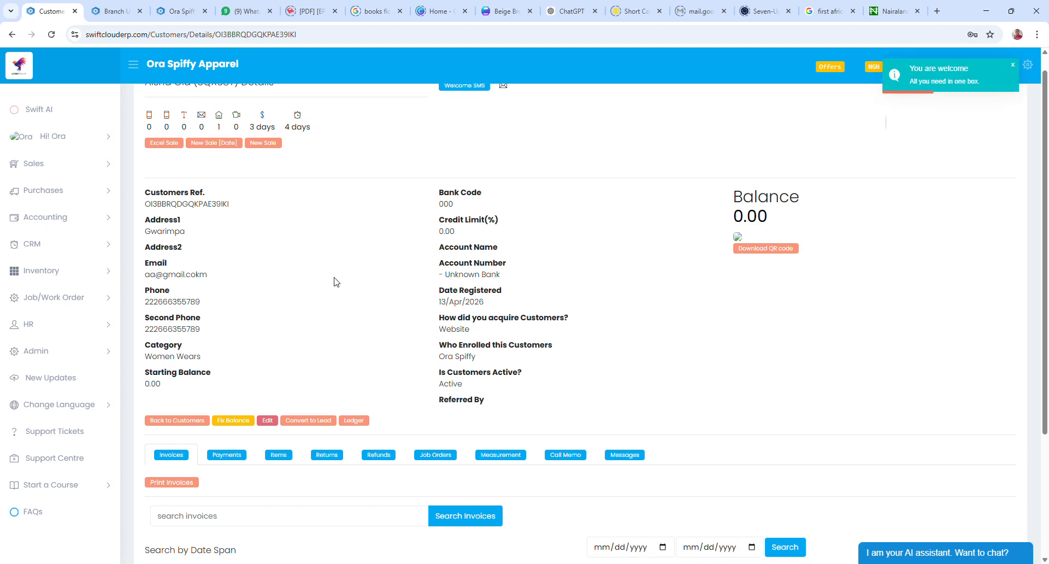
scroll(336, 281, "down", 3)
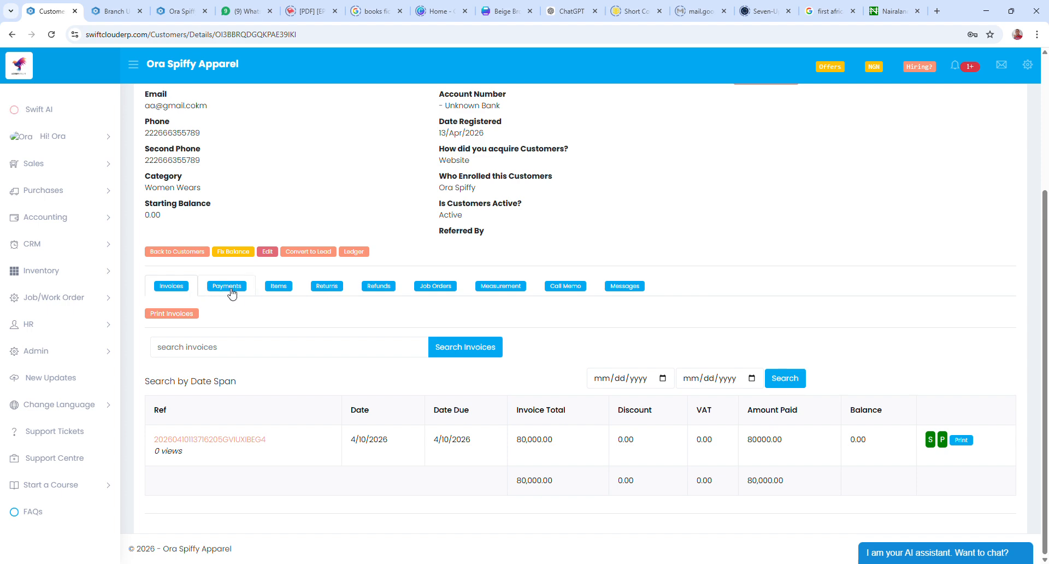
left_click(435, 286)
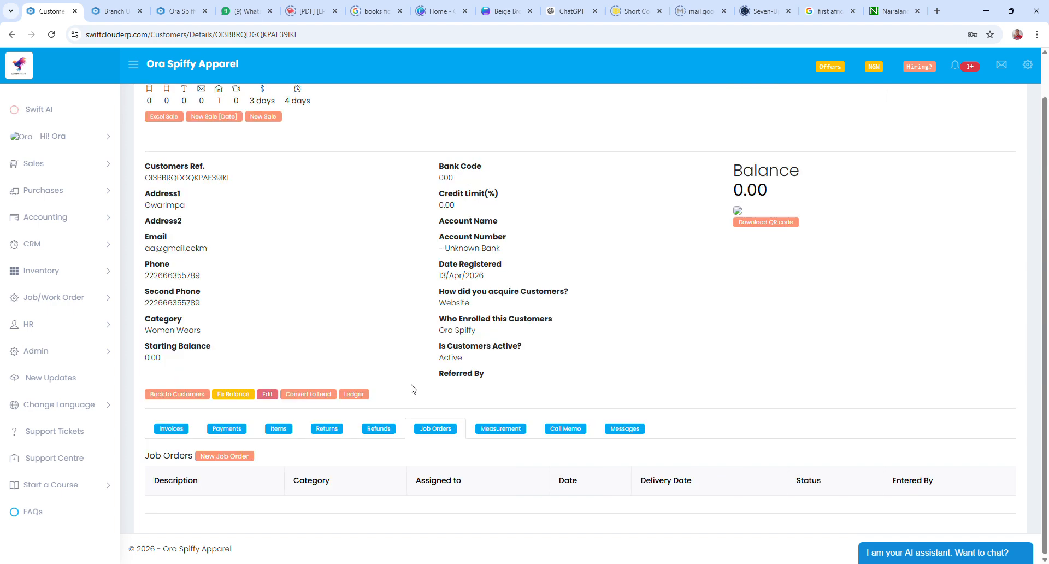
Start a job order with description 'Blue Gown', summary 'Blue short Gown' and category Women
left_click(237, 462)
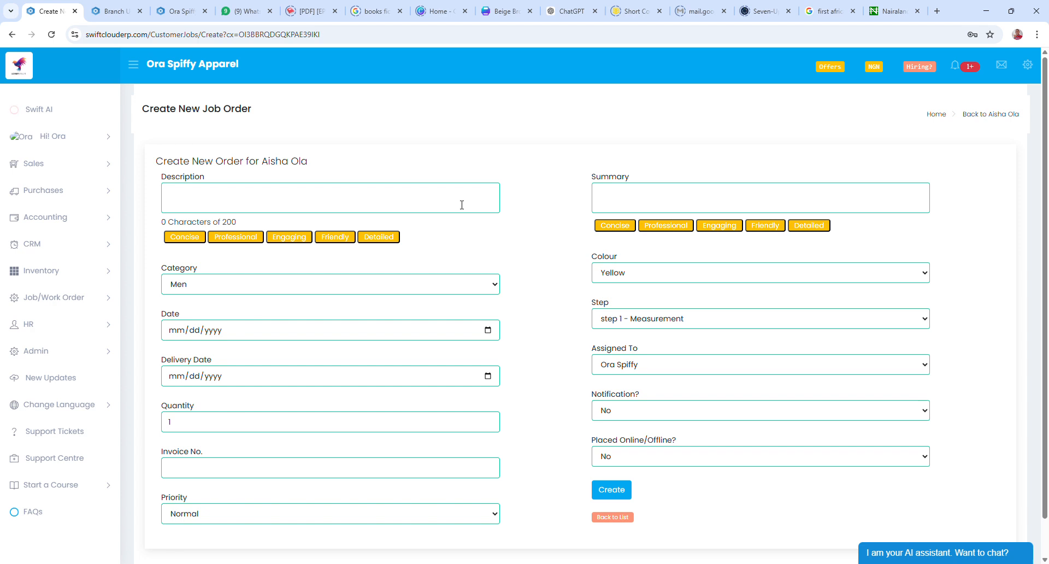
type("Blue Gown")
key("Tab")
left_click(627, 204)
type("Blue short Gown")
left_click(229, 321)
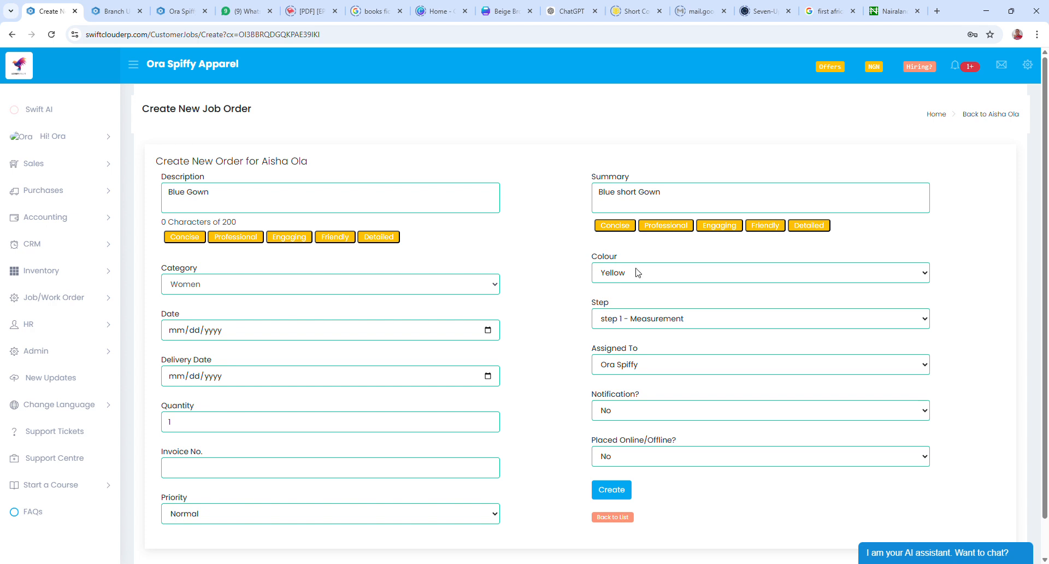
Set colour White, order date 04/14/2026 and delivery date 04/30/2026
left_click(627, 328)
left_click(175, 332)
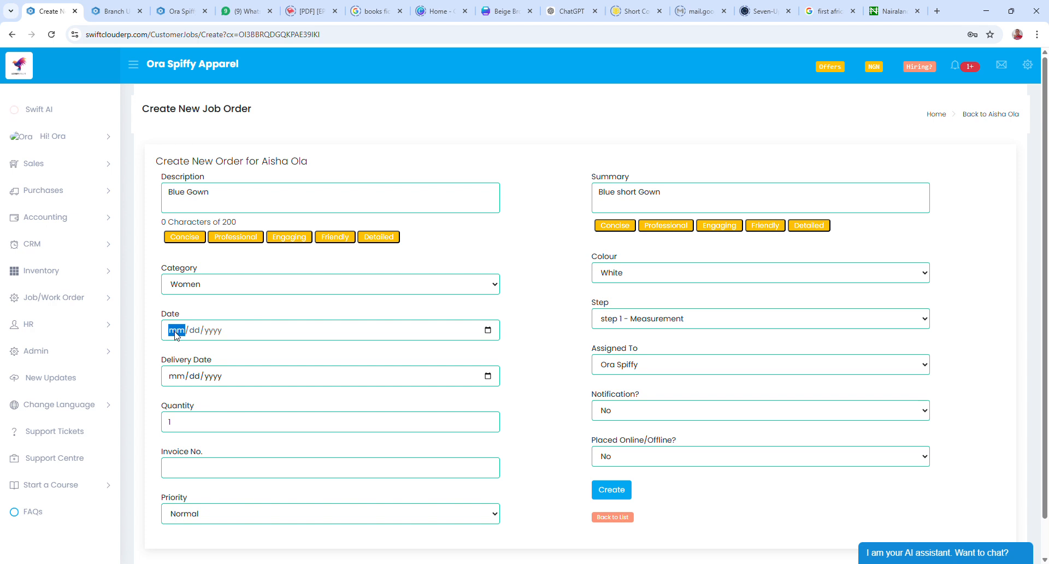
left_click(488, 330)
left_click(203, 425)
left_click(235, 496)
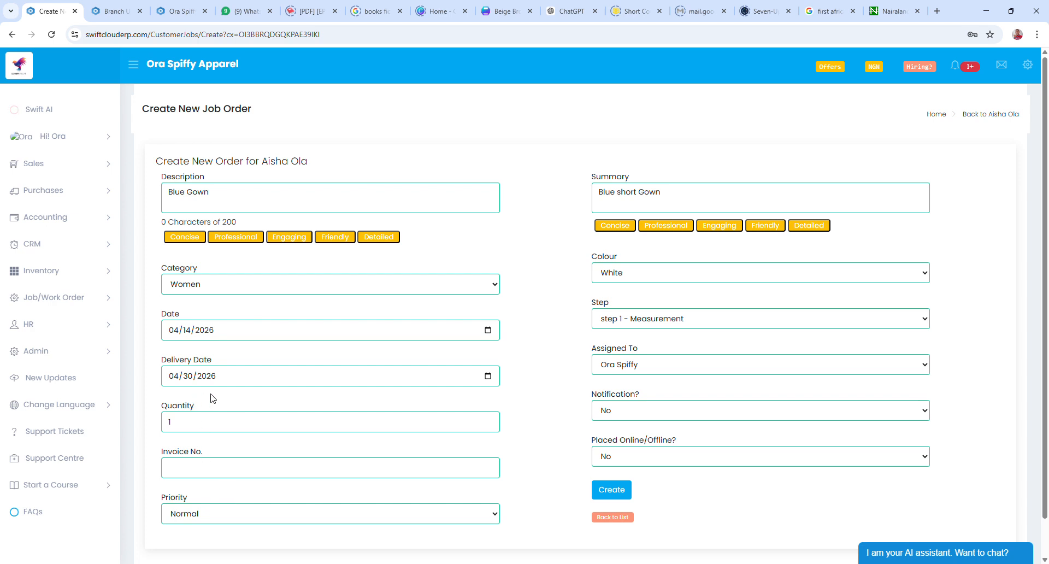
Change the quantity from 1 to 2 and set Notification? to Yes
left_click(617, 366)
scroll(552, 393, "down", 1)
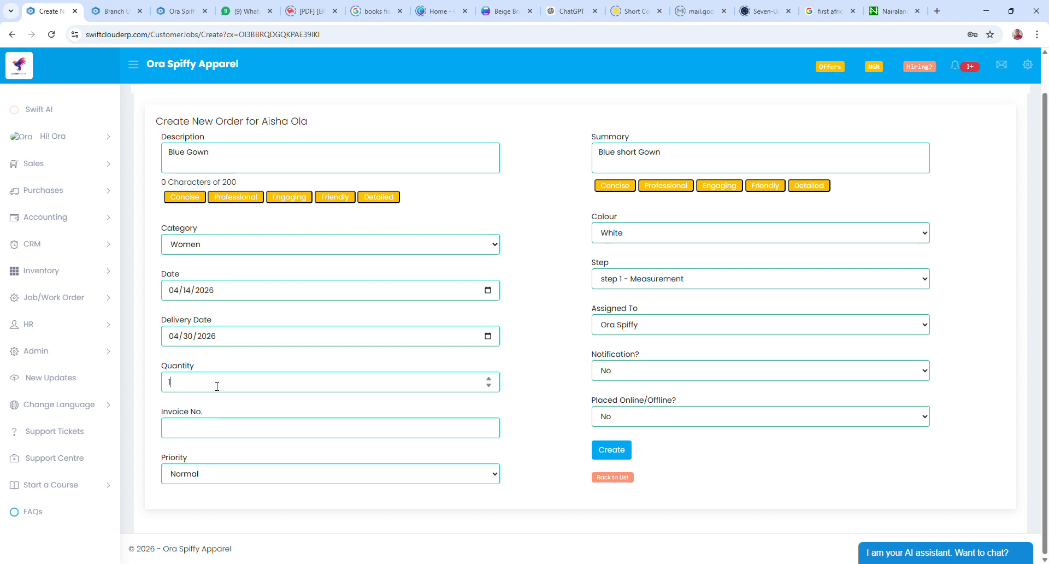
key("BackSpace")
type("2")
left_click(599, 406)
Create and confirm the Blue Gown order, adding it at step 1 - Measurement
left_click(613, 447)
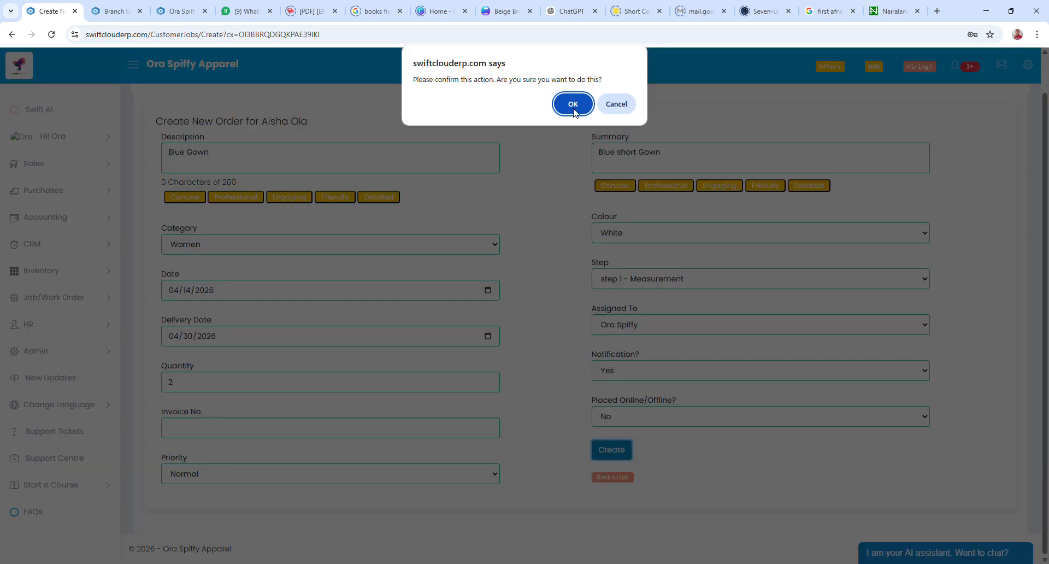
left_click(573, 104)
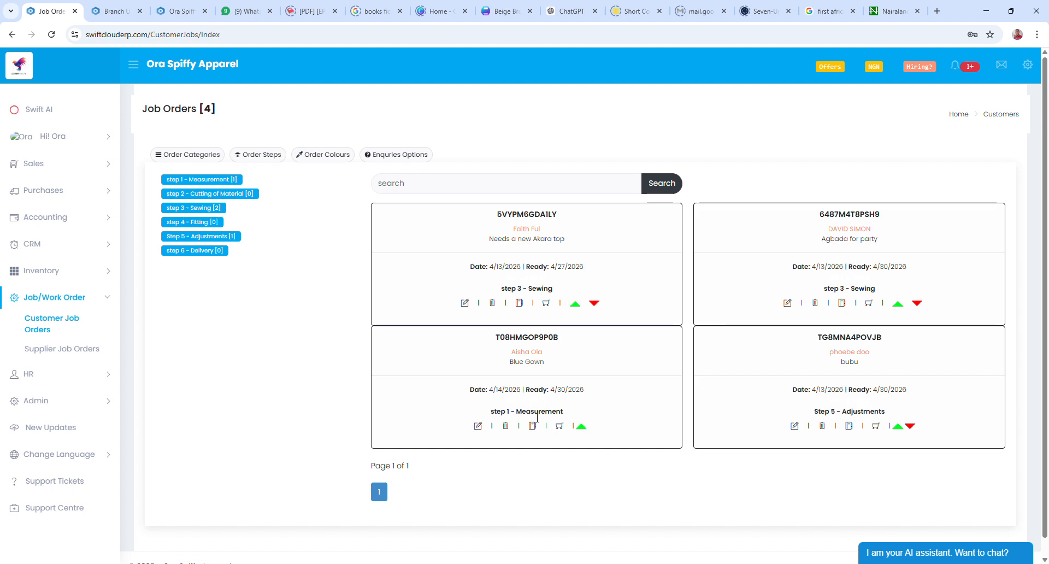
Use the Blue Gown card's step arrows to bring it to step 3 - Sewing
left_click(581, 427)
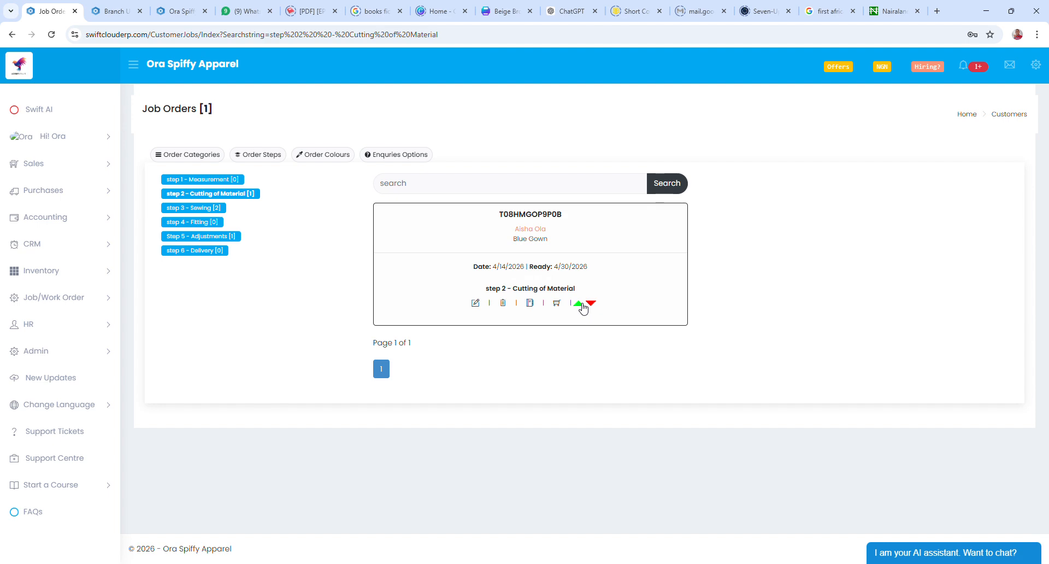
left_click(581, 304)
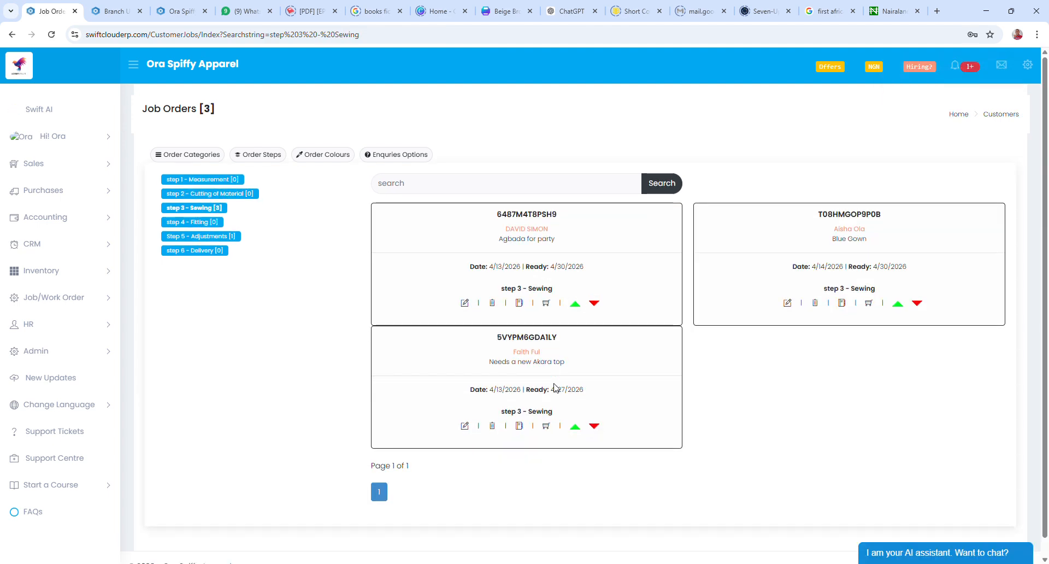
left_click(917, 304)
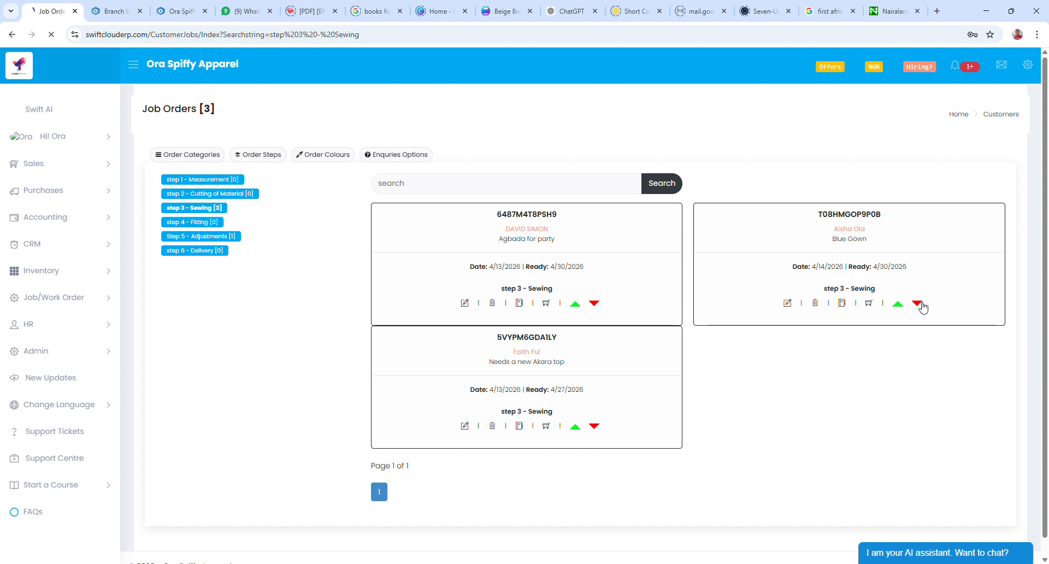